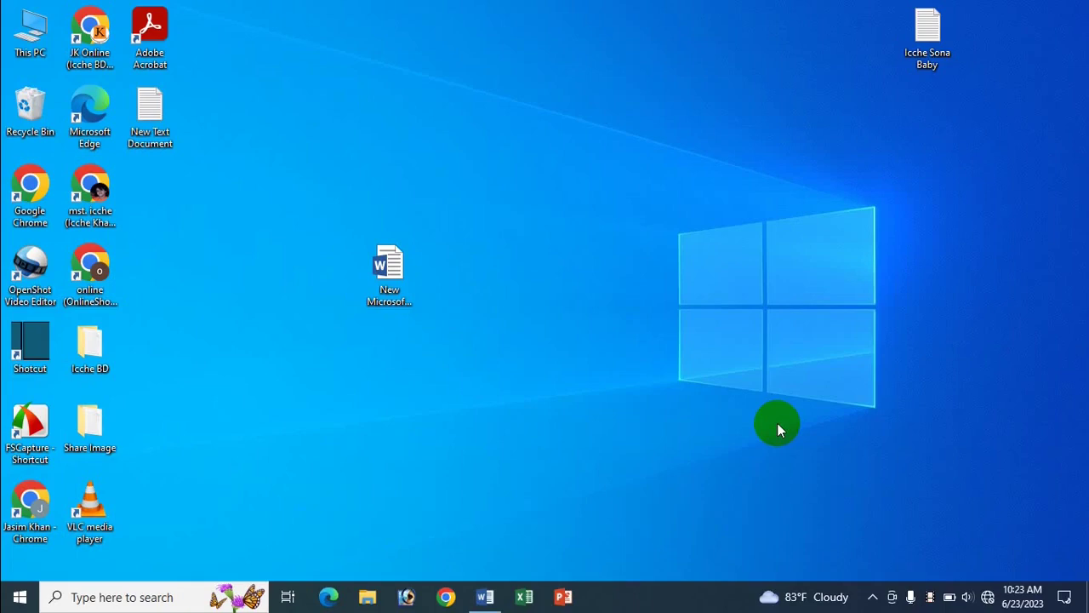
# Restore the 'Font Shortcut' Word document window from the taskbar.
pyautogui.click(485, 596)
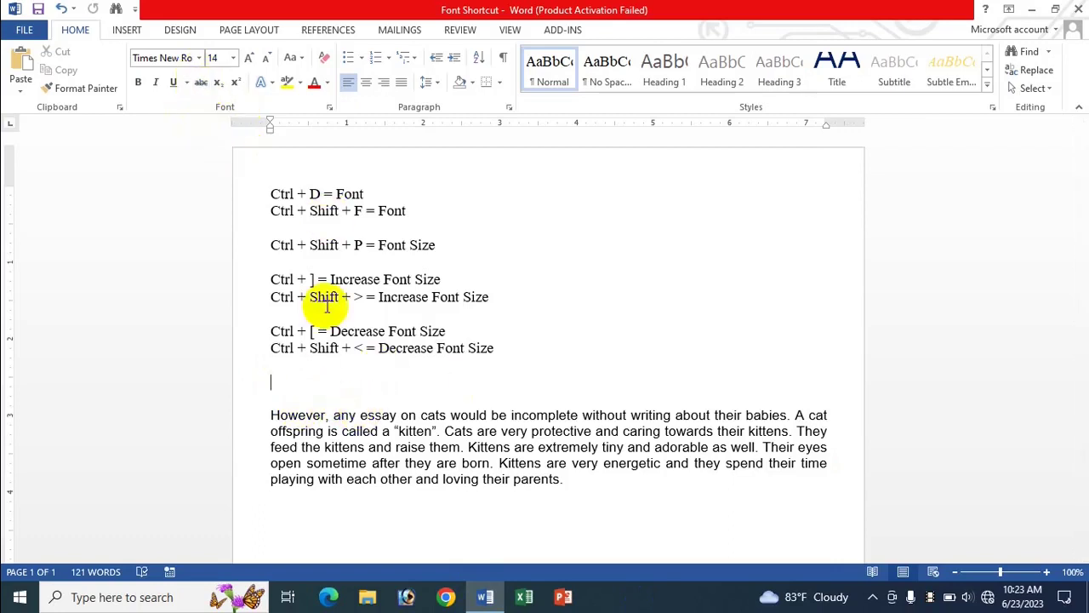
# Clear the partial selection and reselect the kitten paragraph from 'However' to 'parents.'.
pyautogui.moveTo(273, 417); pyautogui.dragTo(434, 464)
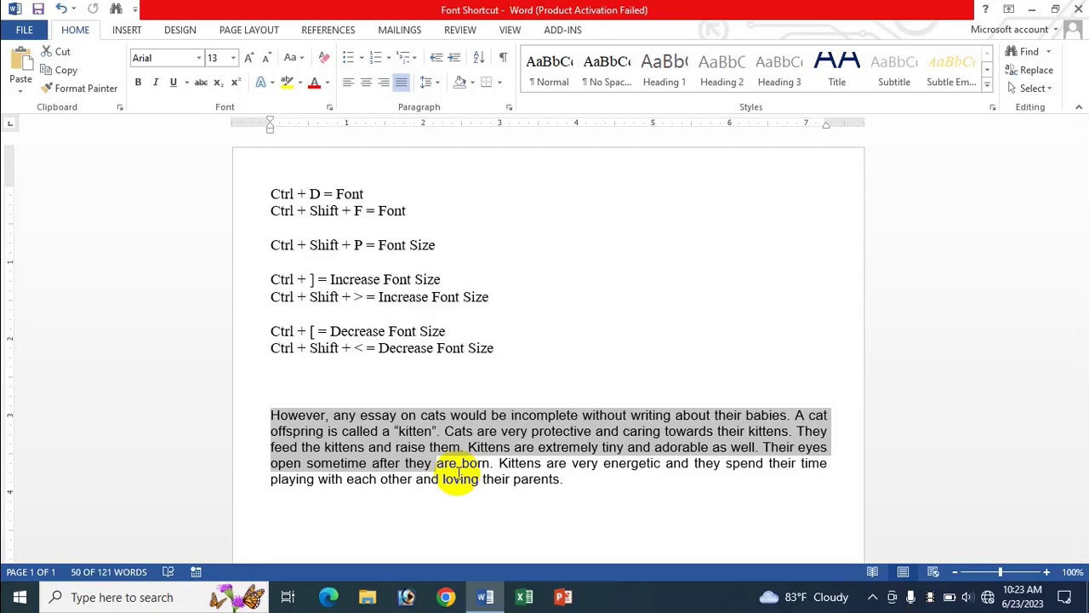
pyautogui.click(425, 382)
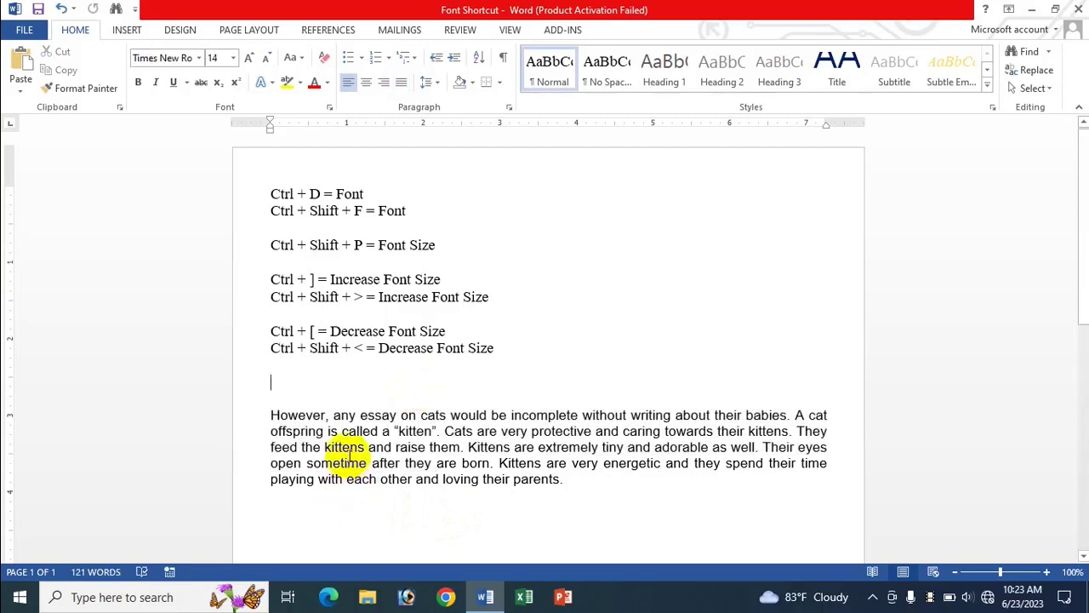
pyautogui.click(271, 415)
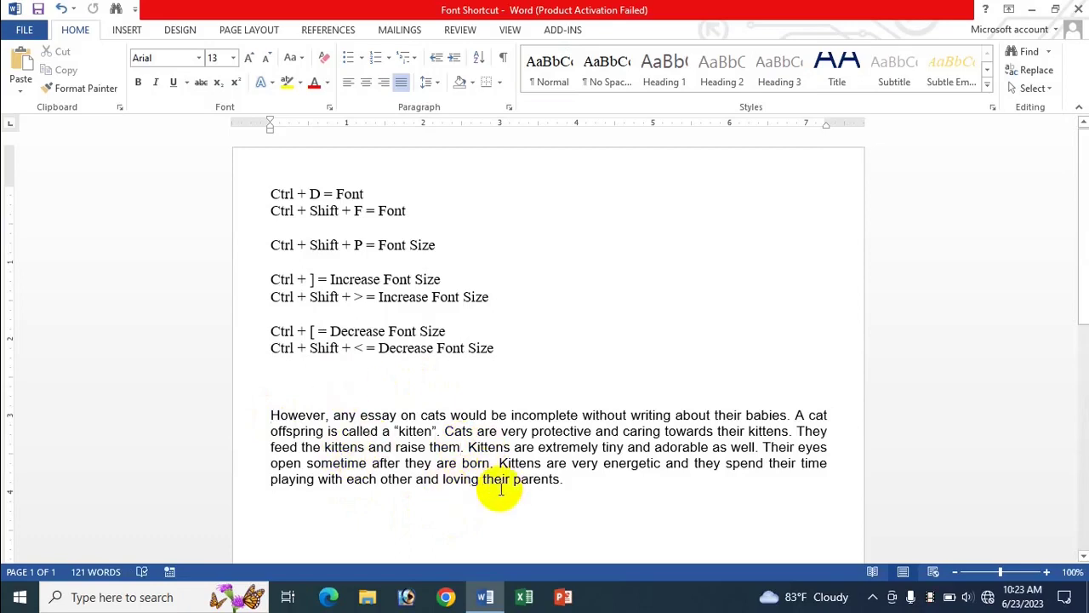
pyautogui.moveTo(271, 417); pyautogui.dragTo(575, 479)
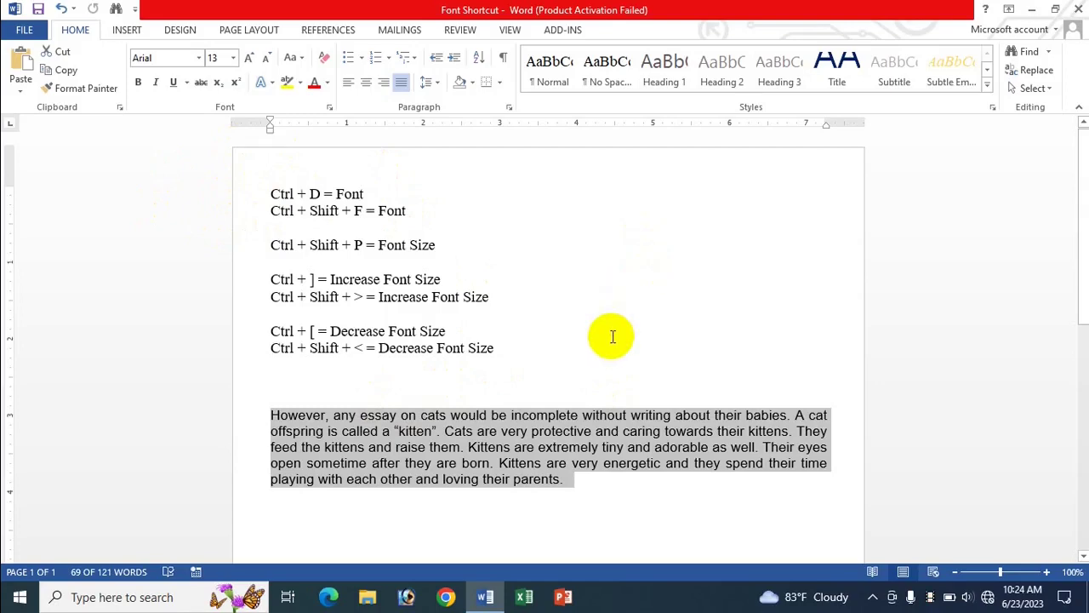
# Apply Bahnschrift Condensed to the kitten paragraph from the Font dialog's font list.
pyautogui.hotkey('ctrl', 'shift', 'f')
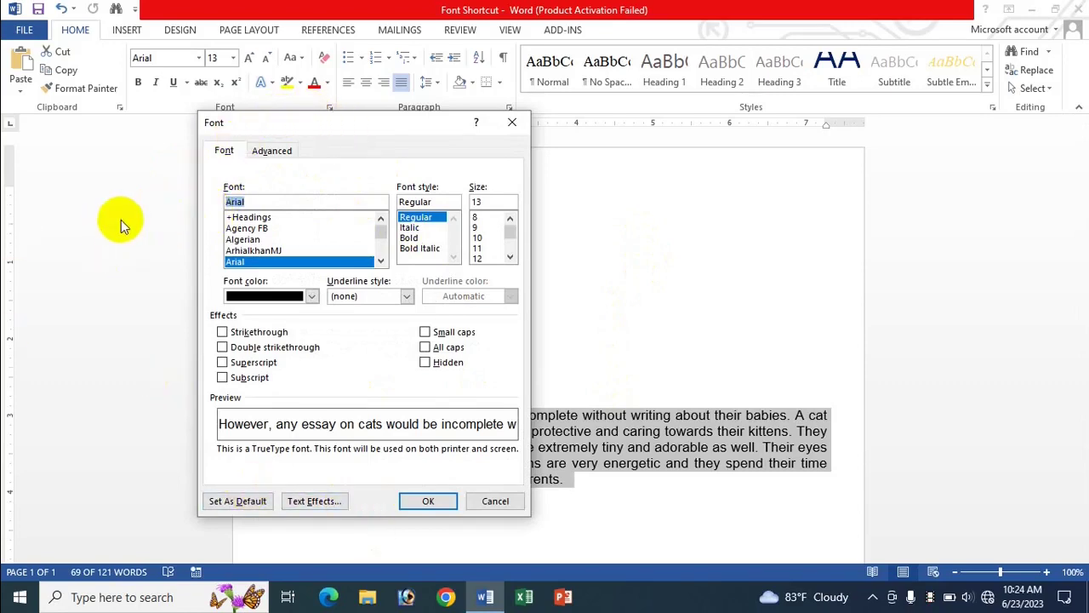
pyautogui.press('Up')
pyautogui.press('Up')
pyautogui.press('Up')
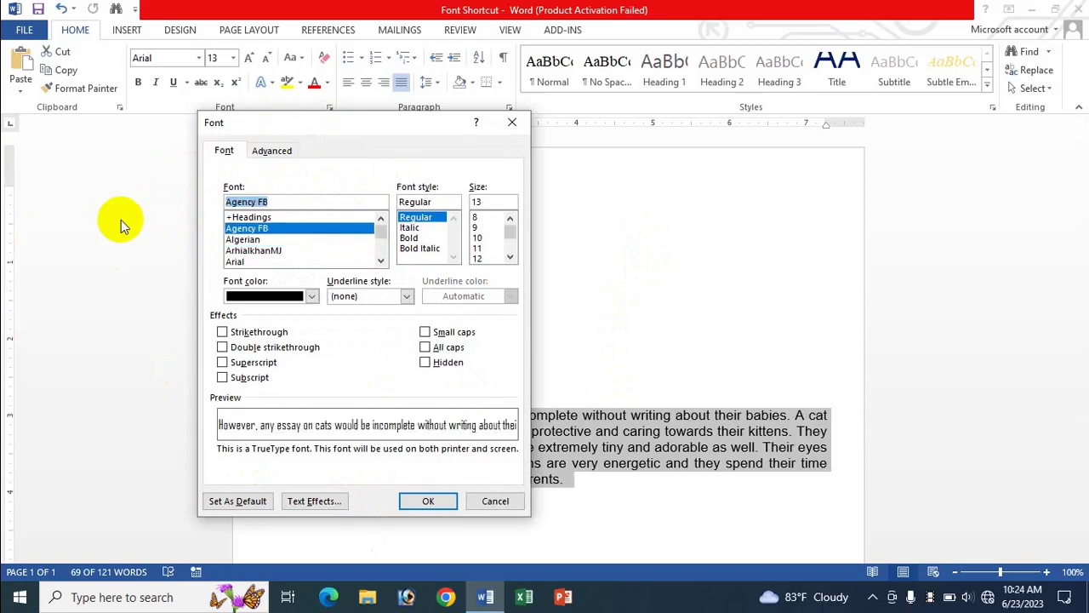
pyautogui.press('Down')
pyautogui.press('Down')
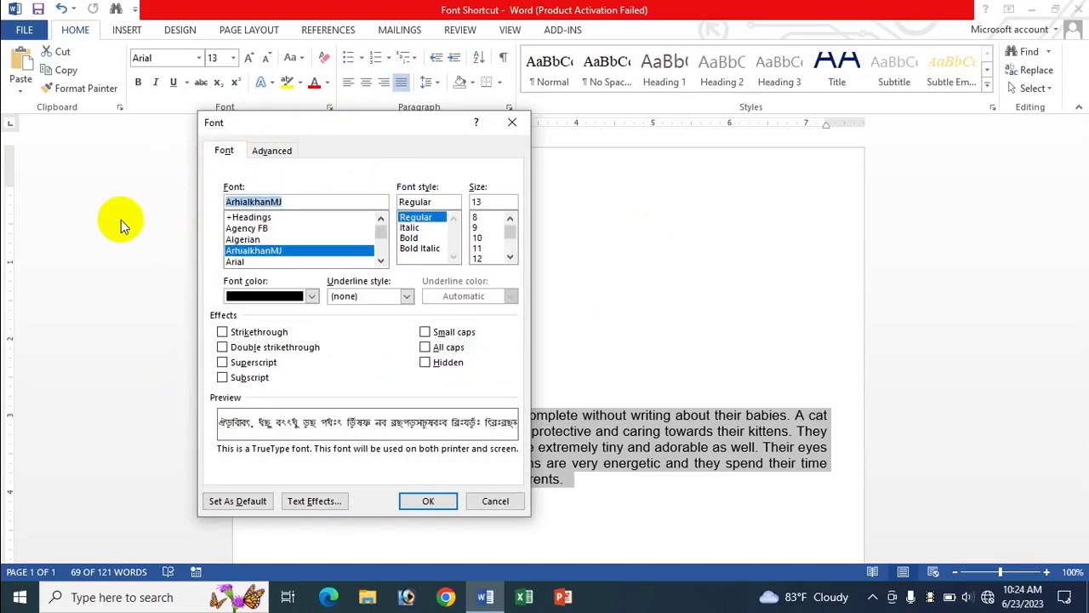
pyautogui.press('Down')
pyautogui.press('Down')
pyautogui.press('Down')
pyautogui.press('Down')
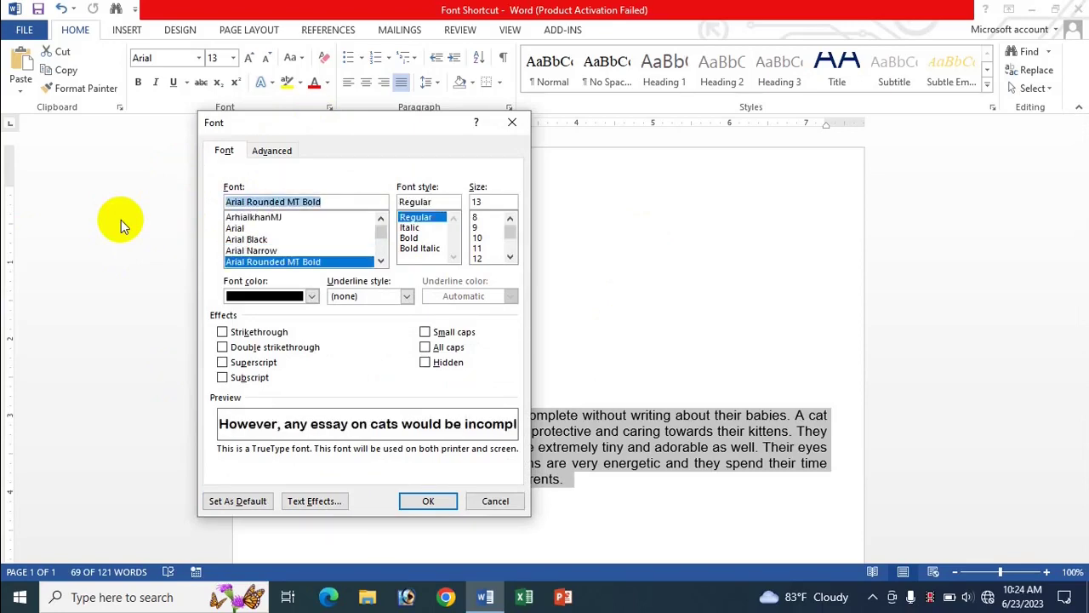
pyautogui.press('Down')
pyautogui.press('Down')
pyautogui.press('Down')
pyautogui.press('Down')
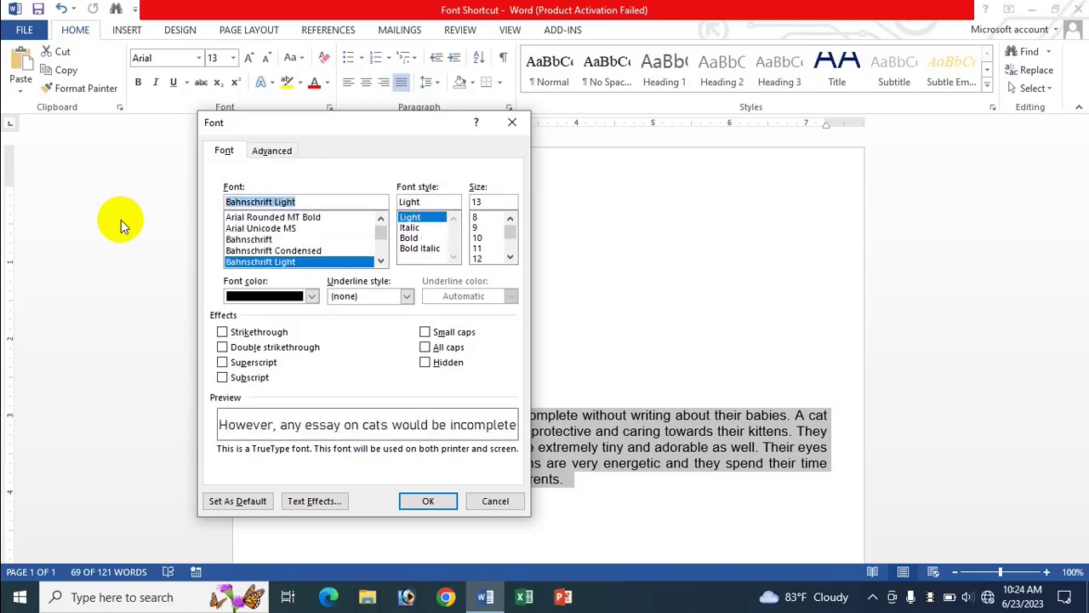
pyautogui.press('Up')
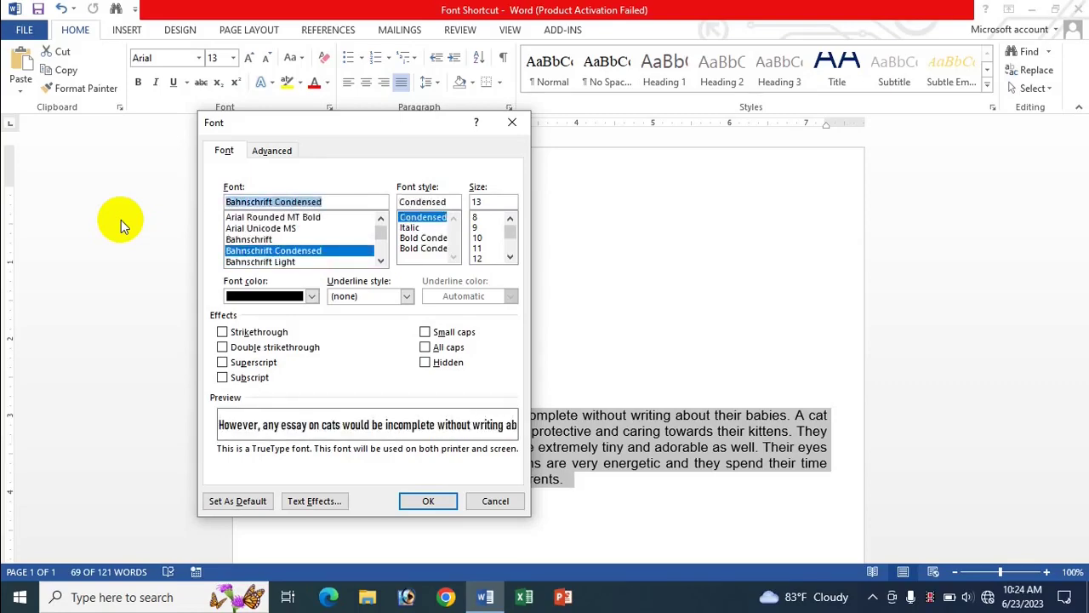
pyautogui.press('Return')
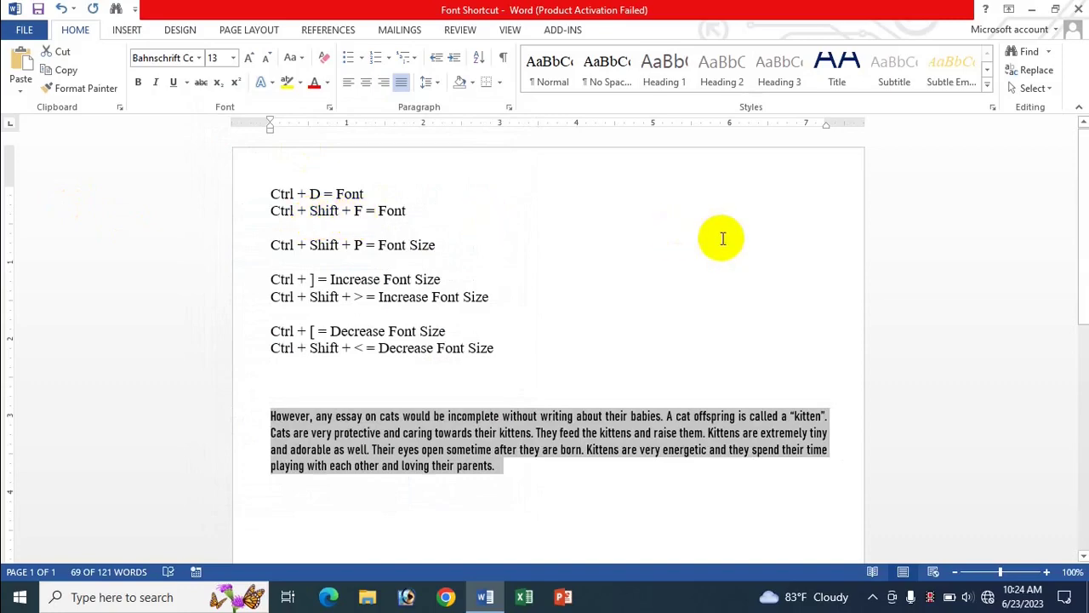
# Switch the kitten paragraph from Bahnschrift Condensed to Berlin Sans FB with Ctrl+D.
pyautogui.hotkey('ctrl', 'd')
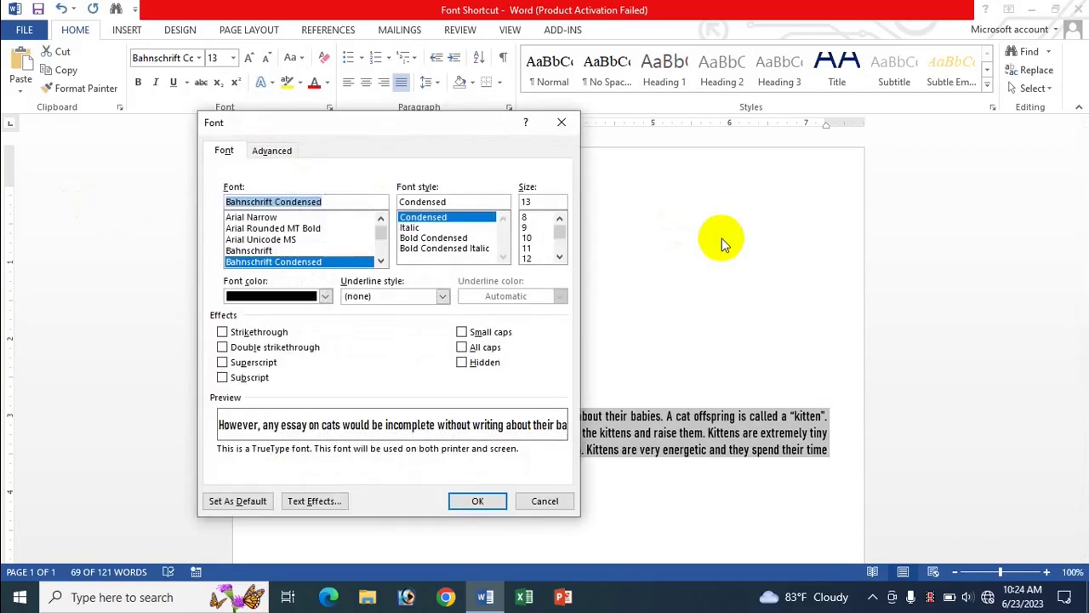
pyautogui.press('Down')
pyautogui.press('Down')
pyautogui.press('Down')
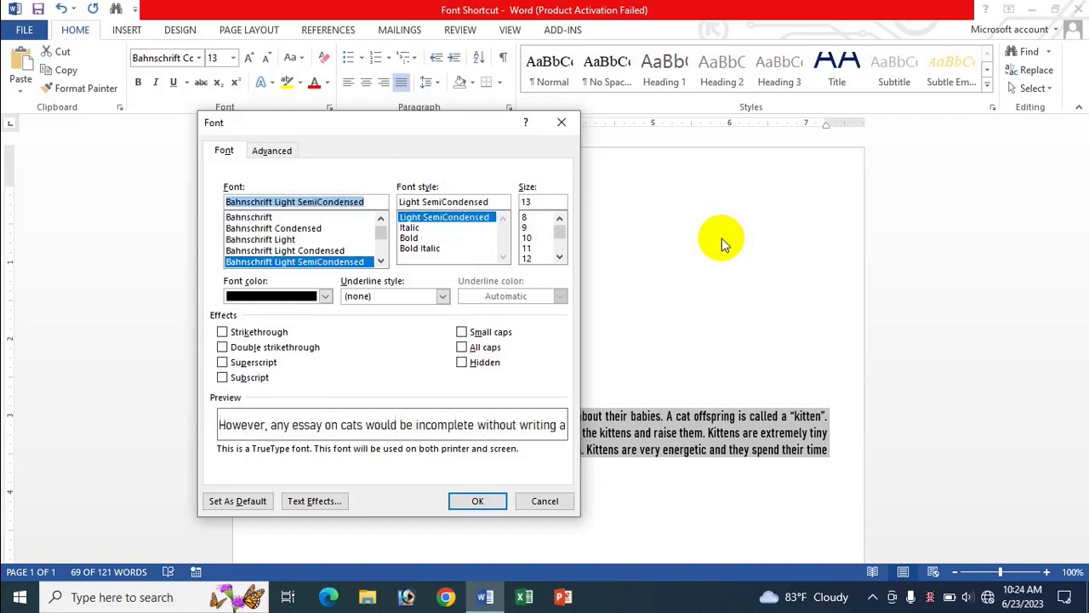
pyautogui.press('Down')
pyautogui.press('Down')
pyautogui.press('Down')
pyautogui.press('Down')
pyautogui.press('Down')
pyautogui.press('Down')
pyautogui.press('Down')
pyautogui.press('Down')
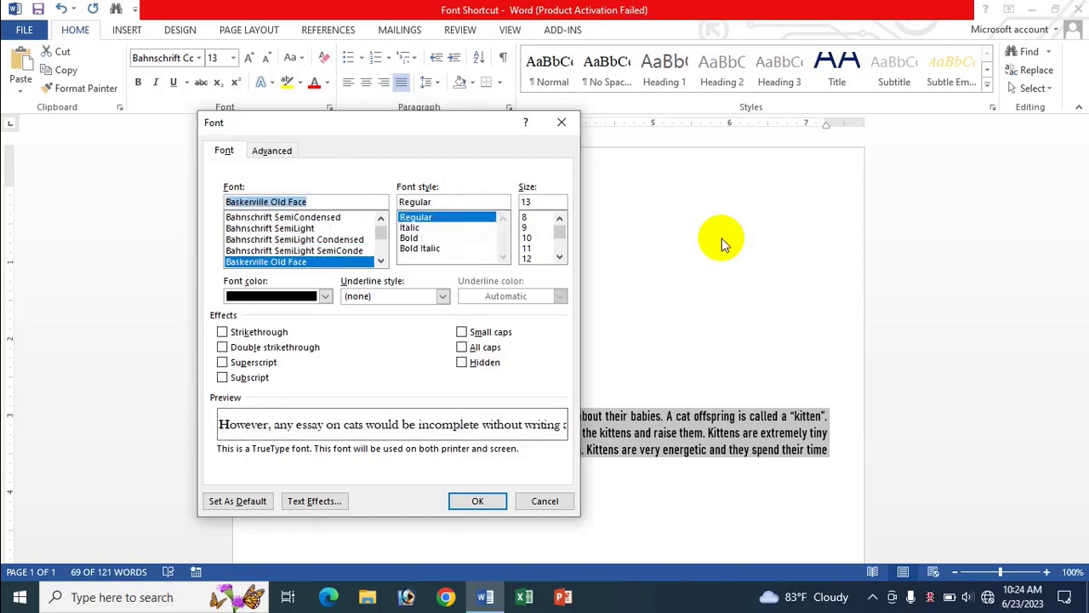
pyautogui.press('Down')
pyautogui.press('Down')
pyautogui.press('Down')
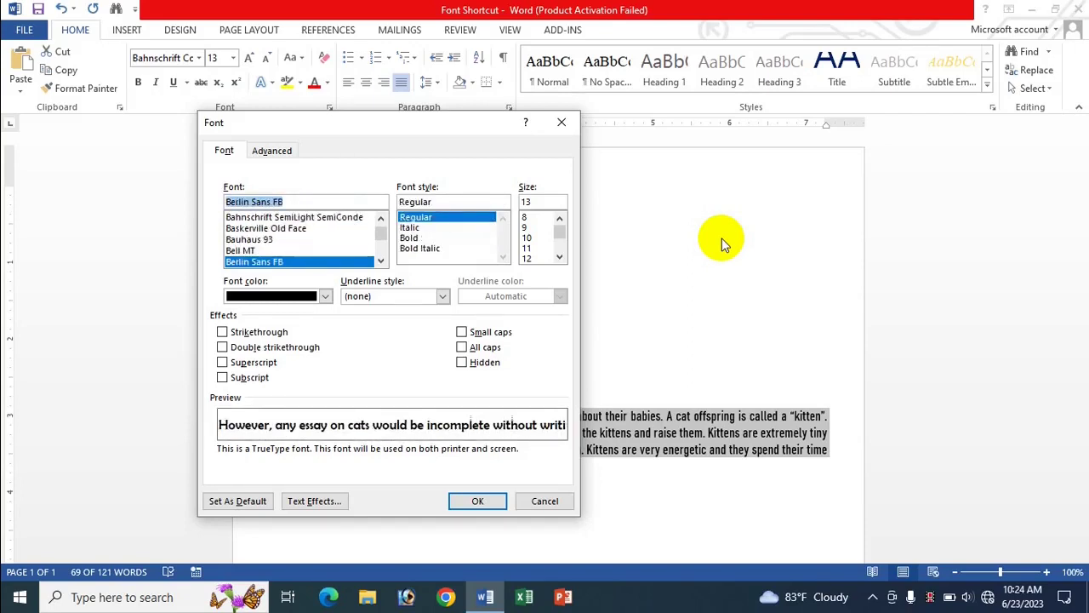
pyautogui.press('Return')
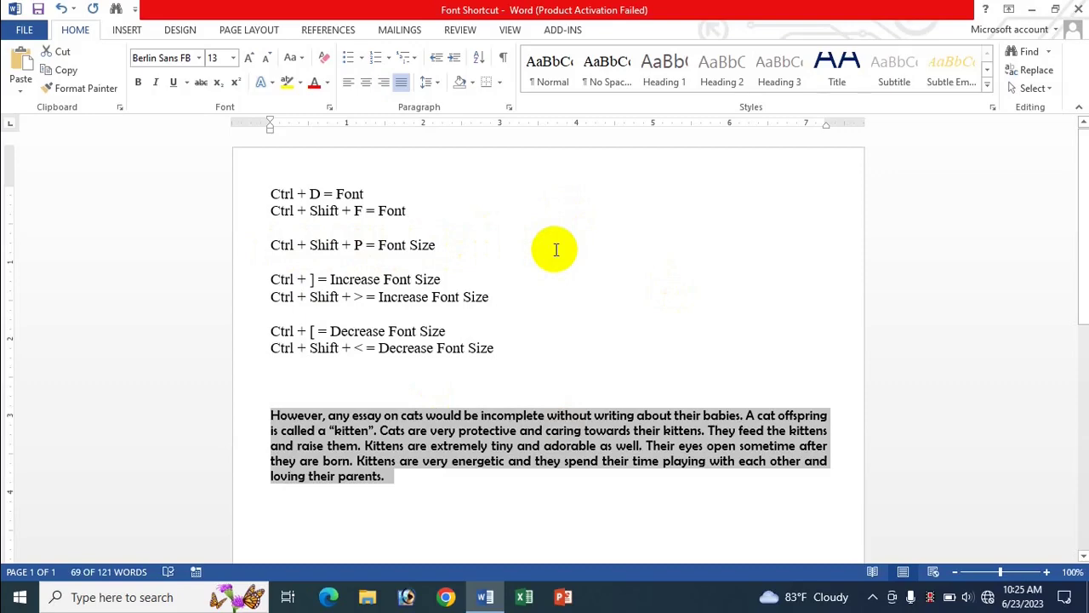
# Set the kitten paragraph's size to 72 pt in the Font dialog.
pyautogui.hotkey('ctrl', 'd')
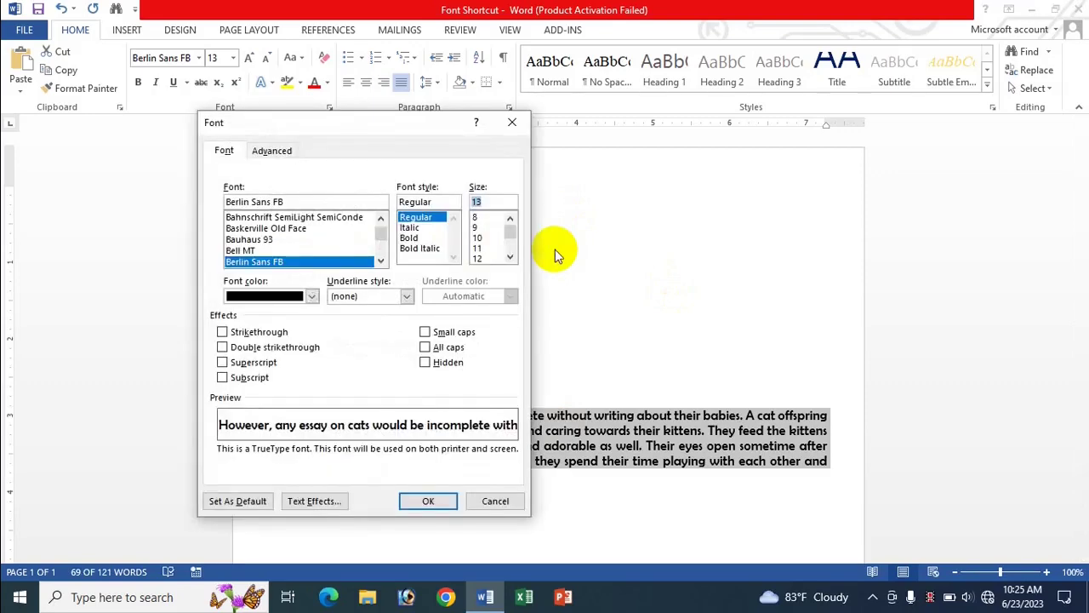
pyautogui.press('Up')
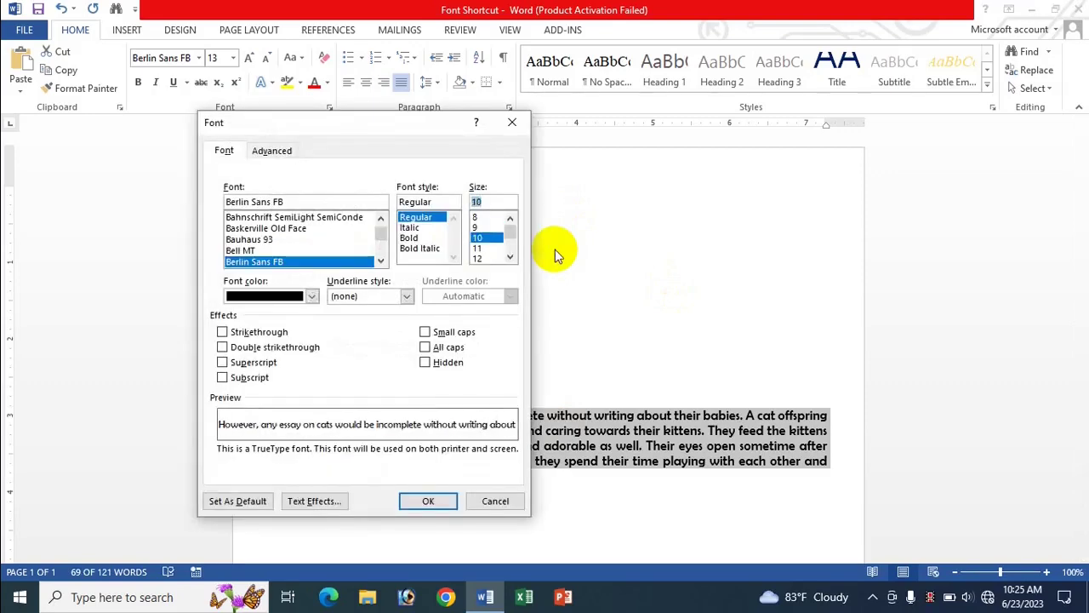
pyautogui.press('Down')
pyautogui.press('Down')
pyautogui.press('Down')
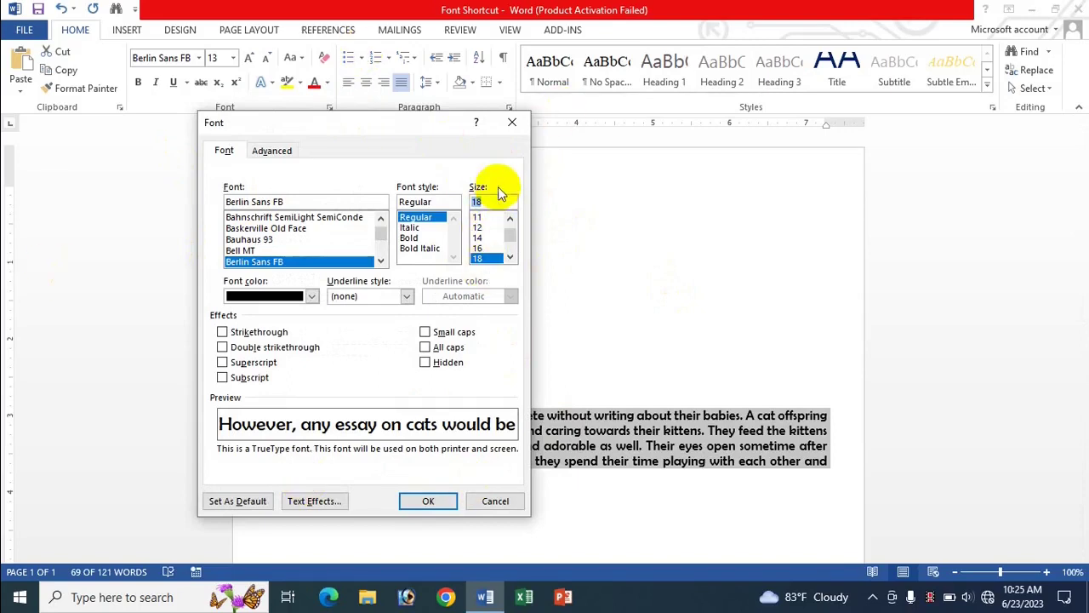
pyautogui.press('Down')
pyautogui.press('Down')
pyautogui.press('Down')
pyautogui.press('Down')
pyautogui.press('Down')
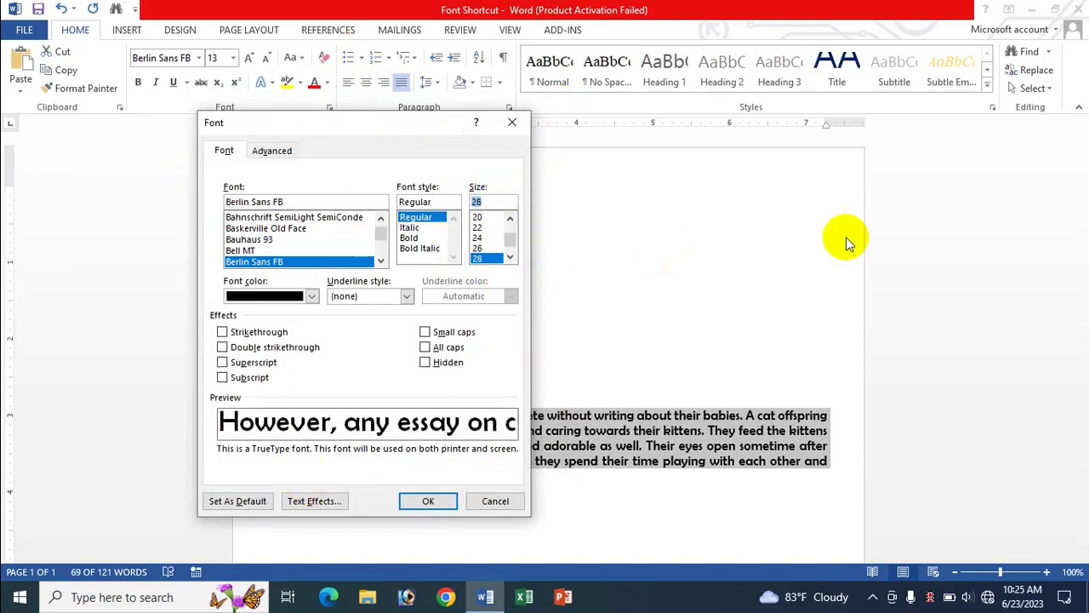
pyautogui.press('Down')
pyautogui.press('Down')
pyautogui.press('Down')
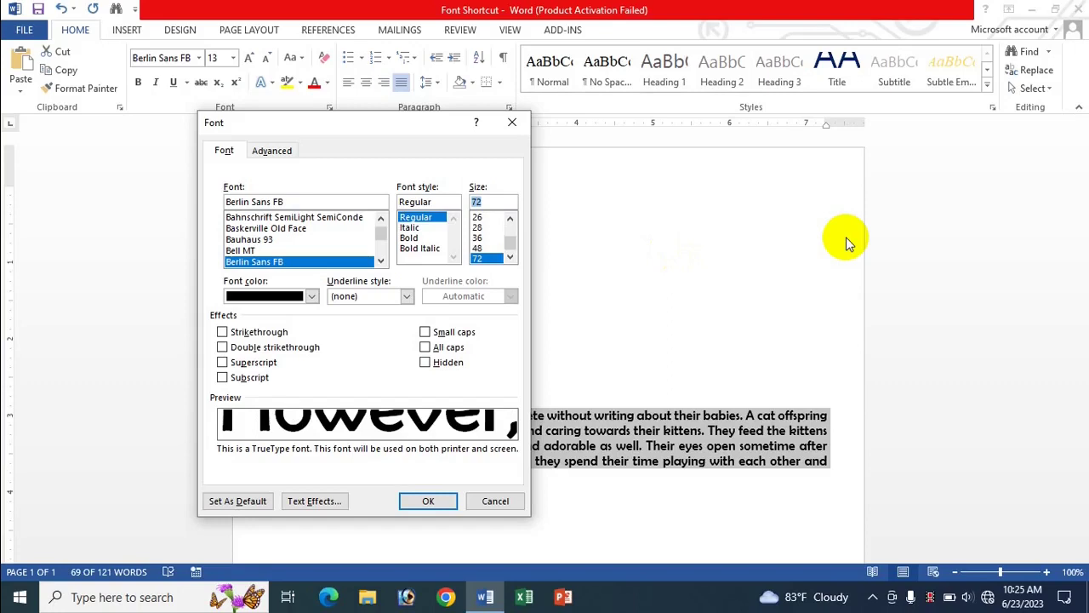
pyautogui.press('Return')
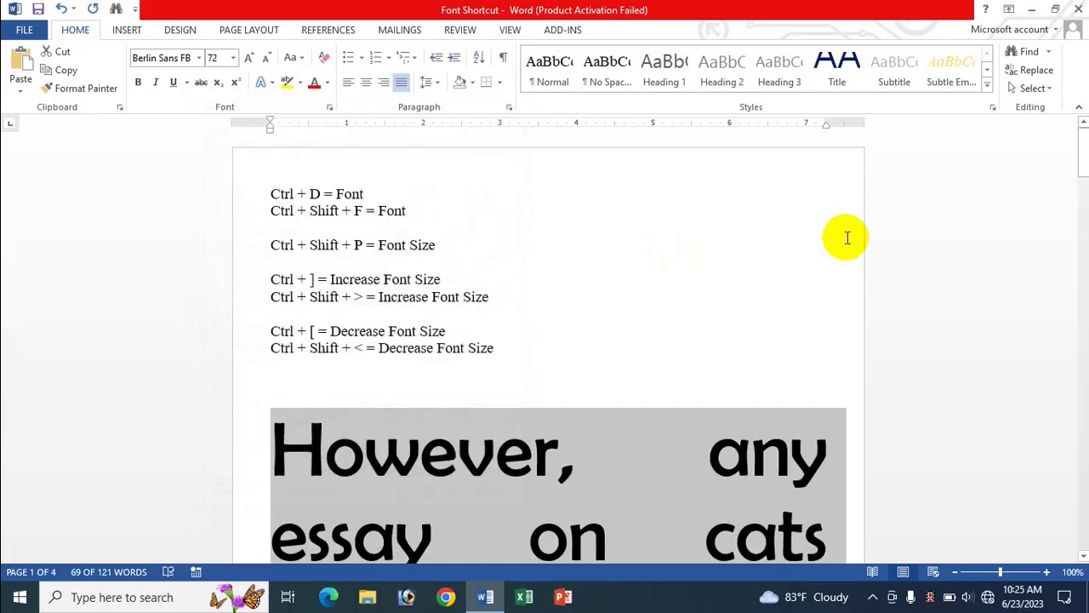
# Nudge the kitten paragraph's font size up twice with Ctrl+], then down three times with Ctrl+[.
pyautogui.scroll(-2, 859, 287)
pyautogui.scroll(2, 861, 289)
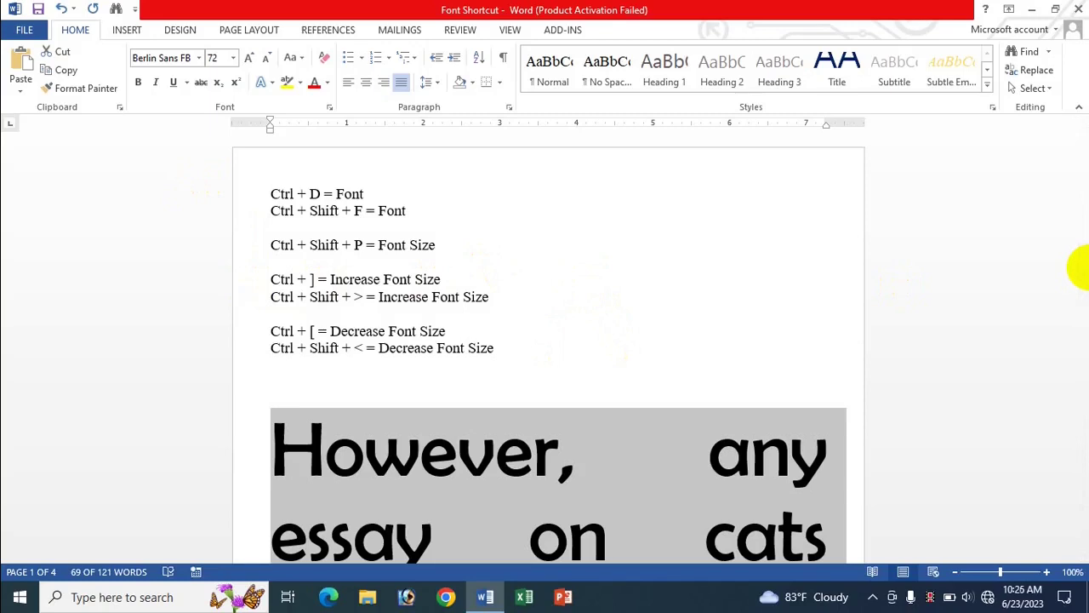
pyautogui.hotkey('ctrl', ']')
pyautogui.hotkey('ctrl', ']')
pyautogui.hotkey('ctrl', ']')
pyautogui.hotkey('ctrl', ']')
pyautogui.hotkey('ctrl', ']')
pyautogui.hotkey('ctrl', ']')
pyautogui.hotkey('ctrl', ']')
pyautogui.hotkey('ctrl', ']')
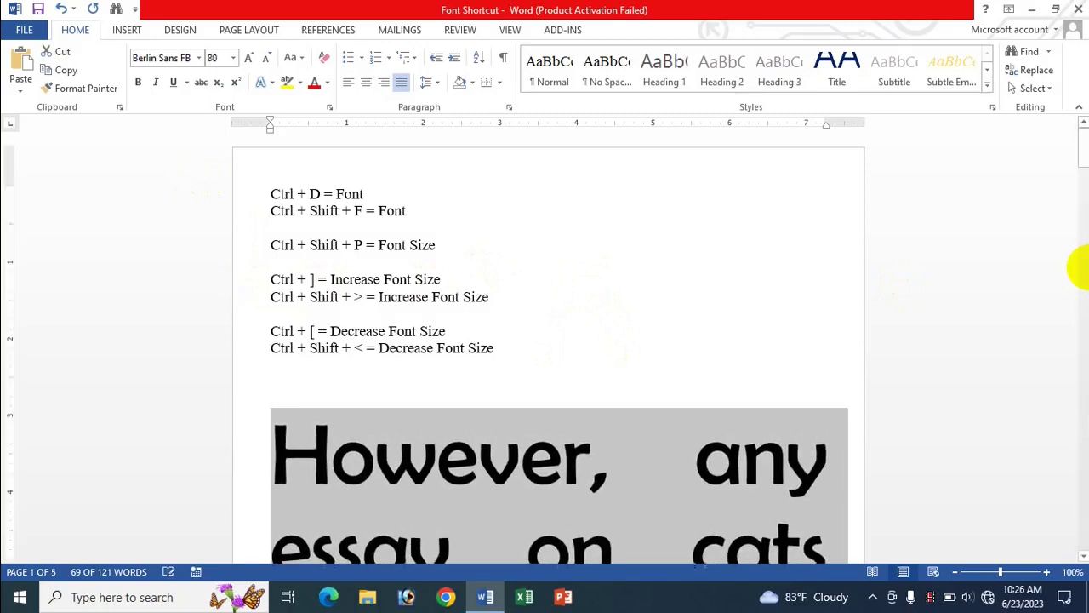
pyautogui.hotkey('ctrl', ']')
pyautogui.hotkey('ctrl', ']')
pyautogui.hotkey('ctrl', ']')
pyautogui.hotkey('ctrl', ']')
pyautogui.hotkey('ctrl', ']')
pyautogui.hotkey('ctrl', ']')
pyautogui.hotkey('ctrl', ']')
pyautogui.hotkey('ctrl', ']')
pyautogui.hotkey('ctrl', ']')
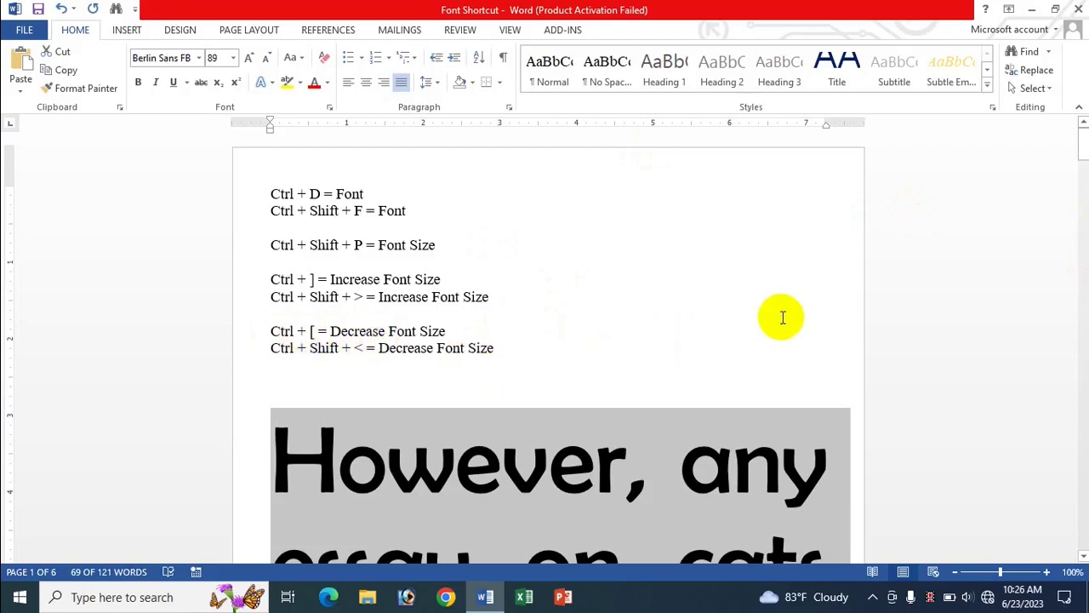
pyautogui.hotkey('ctrl', '[')
pyautogui.hotkey('ctrl', '[')
pyautogui.hotkey('ctrl', '[')
pyautogui.hotkey('ctrl', '[')
pyautogui.hotkey('ctrl', '[')
pyautogui.hotkey('ctrl', '[')
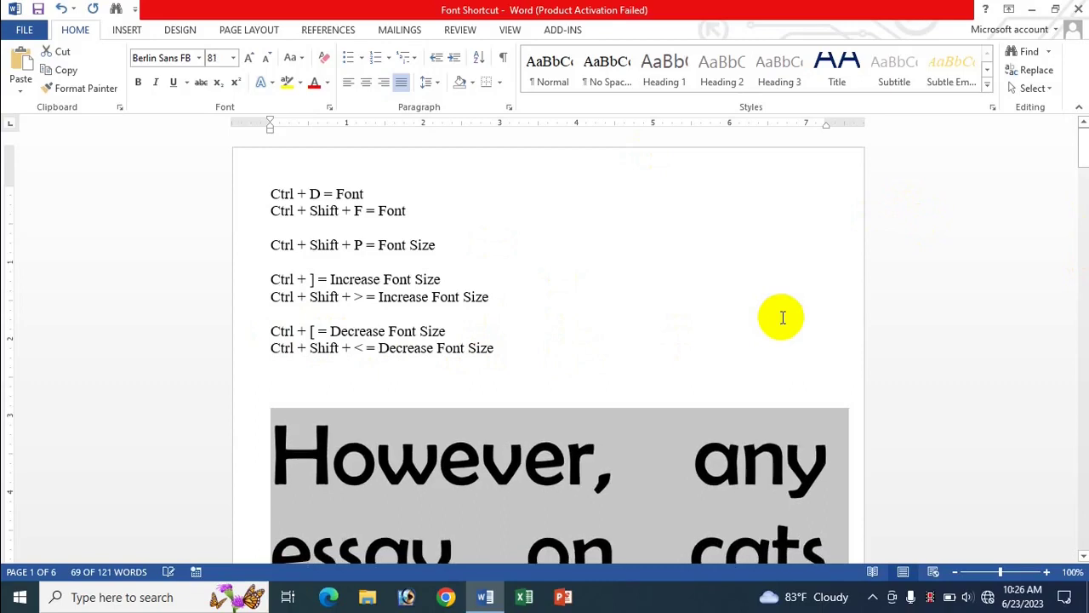
pyautogui.hotkey('ctrl', '[')
pyautogui.hotkey('ctrl', '[')
pyautogui.hotkey('ctrl', '[')
pyautogui.hotkey('ctrl', '[')
pyautogui.hotkey('ctrl', '[')
pyautogui.hotkey('ctrl', '[')
pyautogui.hotkey('ctrl', '[')
pyautogui.hotkey('ctrl', '[')
pyautogui.hotkey('ctrl', '[')
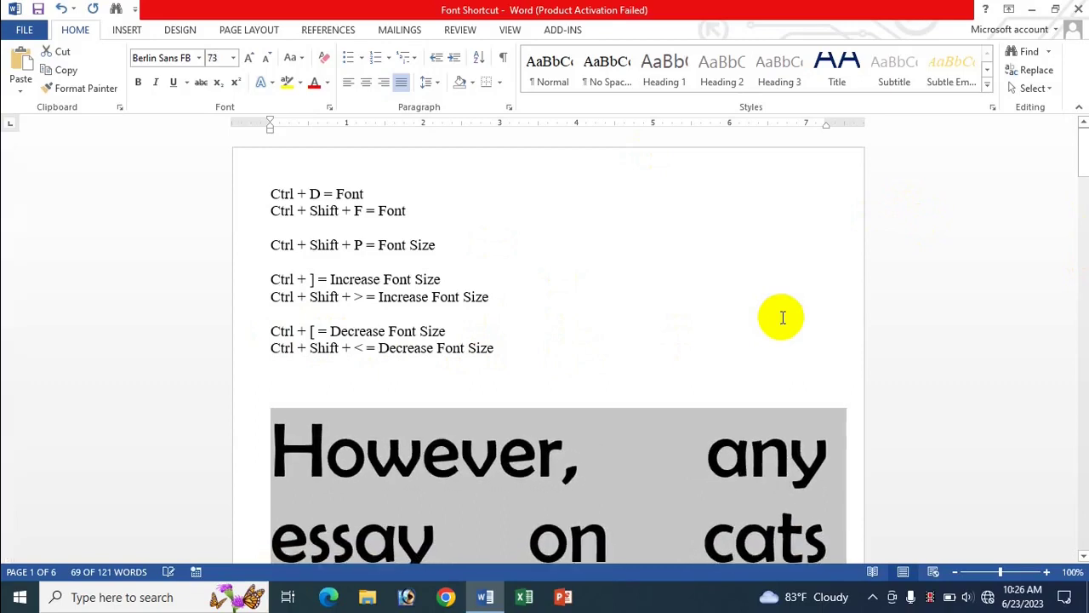
pyautogui.hotkey('ctrl', '[')
pyautogui.hotkey('ctrl', '[')
pyautogui.hotkey('ctrl', '[')
pyautogui.hotkey('ctrl', '[')
pyautogui.hotkey('ctrl', '[')
pyautogui.hotkey('ctrl', '[')
pyautogui.hotkey('ctrl', '[')
pyautogui.hotkey('ctrl', '[')
pyautogui.hotkey('ctrl', '[')
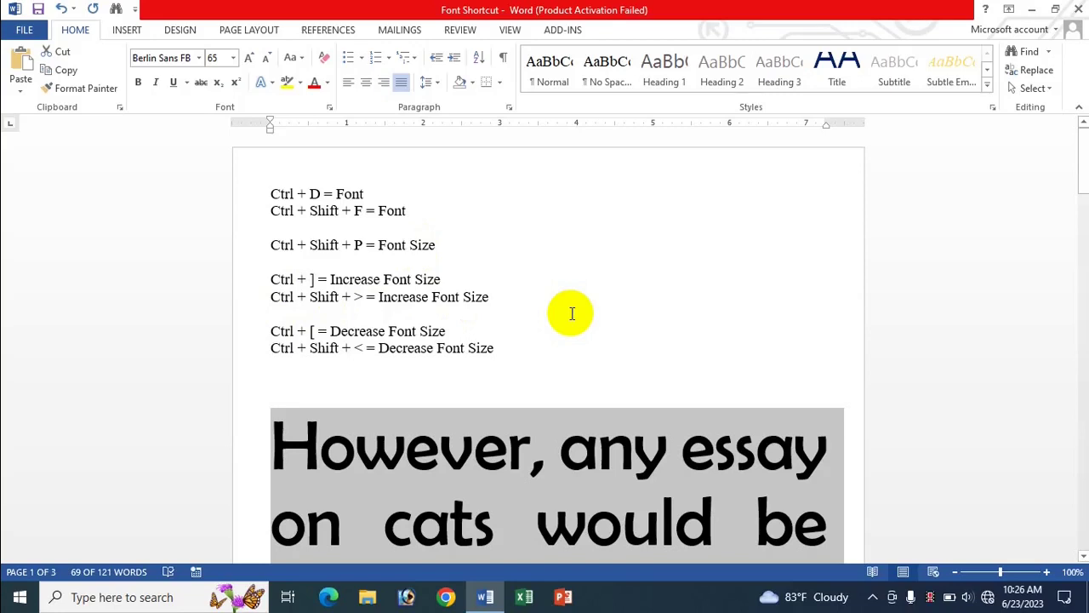
# Enlarge the kitten paragraph twice with Ctrl+Shift+>, then reduce it twice with Ctrl+Shift+<.
pyautogui.hotkey('ctrl', 'shift', '.')
pyautogui.hotkey('ctrl', 'shift', '.')
pyautogui.hotkey('ctrl', 'shift', '.')
pyautogui.hotkey('ctrl', 'shift', '.')
pyautogui.hotkey('ctrl', 'shift', '.')
pyautogui.hotkey('ctrl', 'shift', '.')
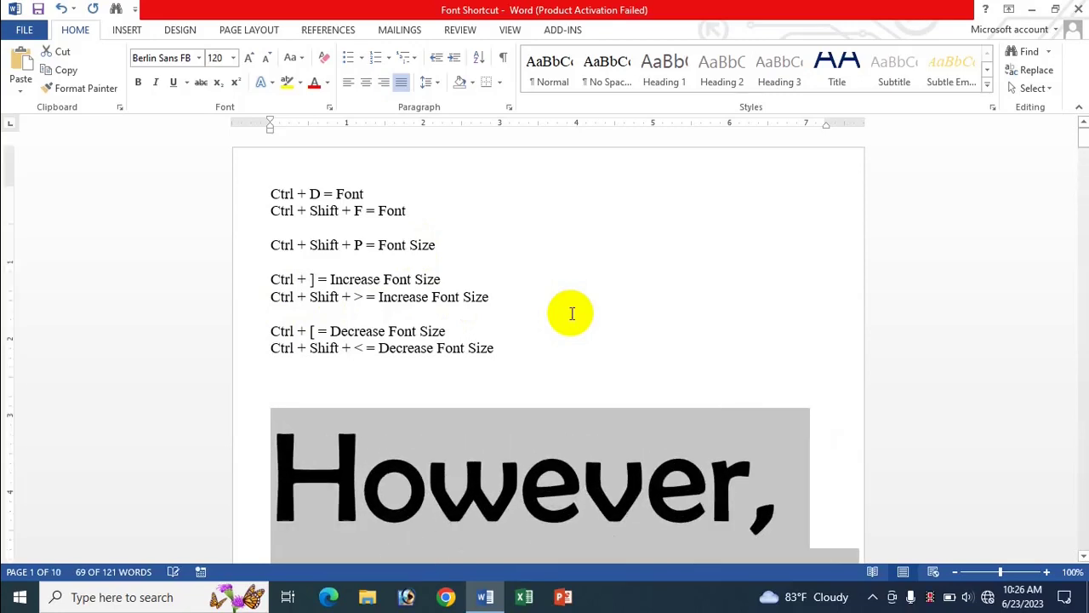
pyautogui.hotkey('ctrl', 'shift', '.')
pyautogui.hotkey('ctrl', 'shift', '.')
pyautogui.hotkey('ctrl', 'shift', '.')
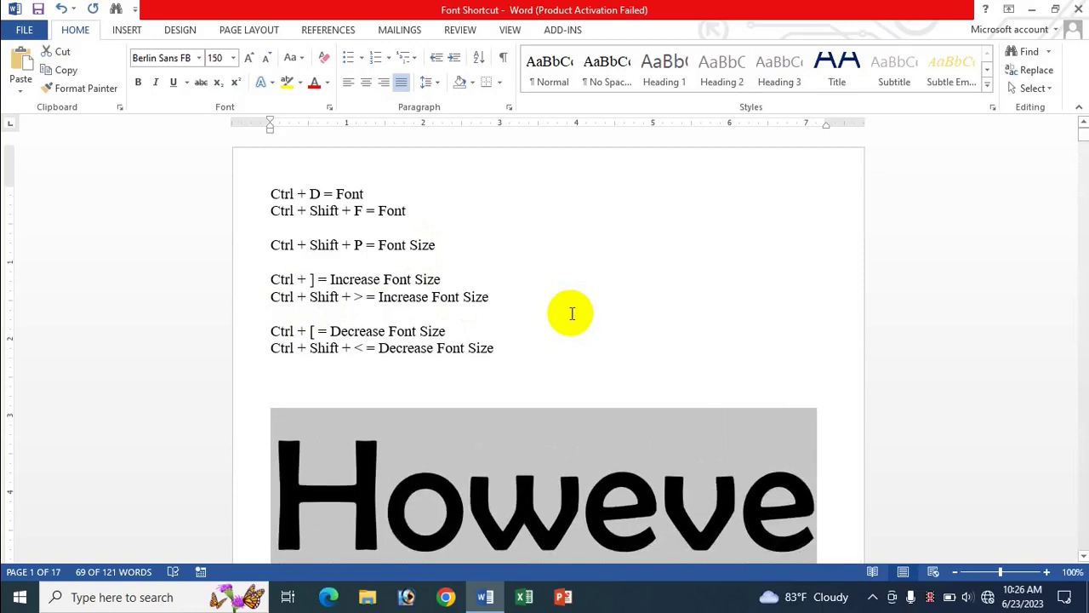
pyautogui.hotkey('ctrl', 'shift', ',')
pyautogui.hotkey('ctrl', 'shift', ',')
pyautogui.hotkey('ctrl', 'shift', ',')
pyautogui.hotkey('ctrl', 'shift', ',')
pyautogui.hotkey('ctrl', 'shift', ',')
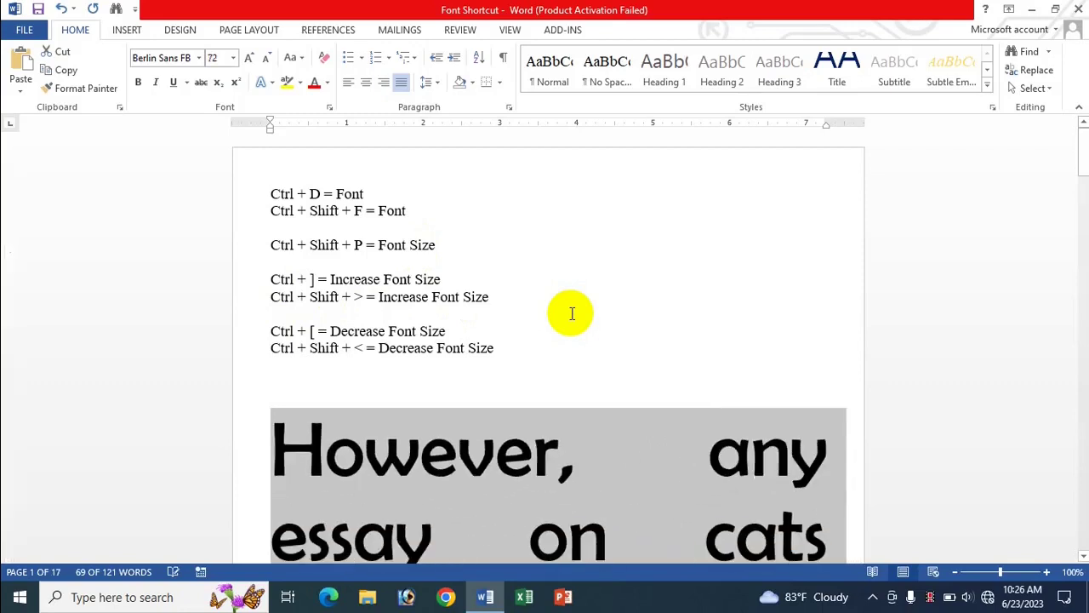
pyautogui.hotkey('ctrl', 'shift', ',')
pyautogui.hotkey('ctrl', 'shift', ',')
pyautogui.hotkey('ctrl', 'shift', ',')
pyautogui.hotkey('ctrl', 'shift', ',')
pyautogui.hotkey('ctrl', 'shift', ',')
pyautogui.hotkey('ctrl', 'shift', ',')
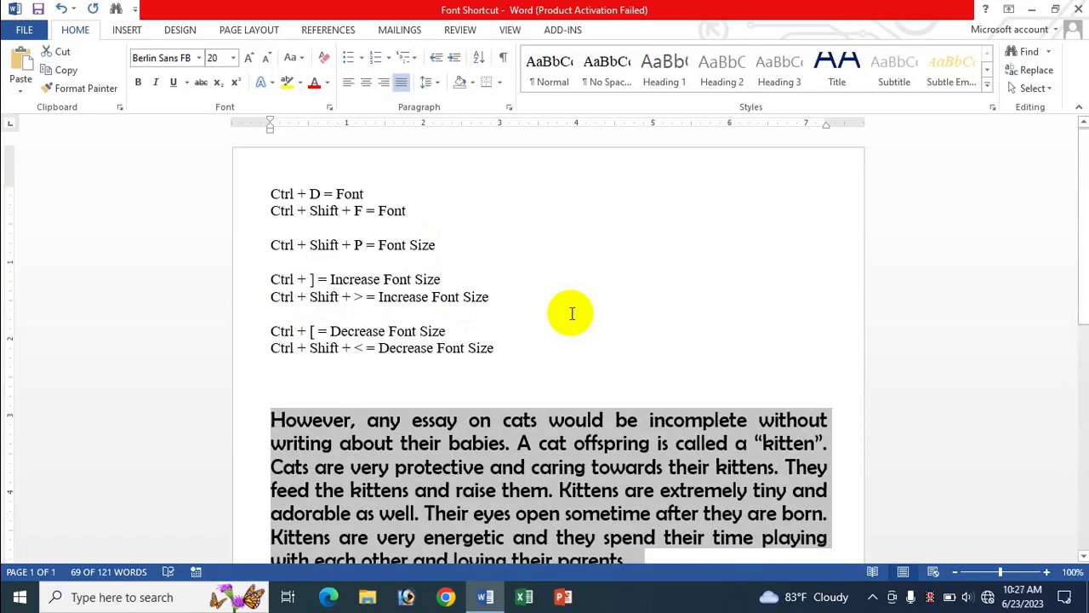